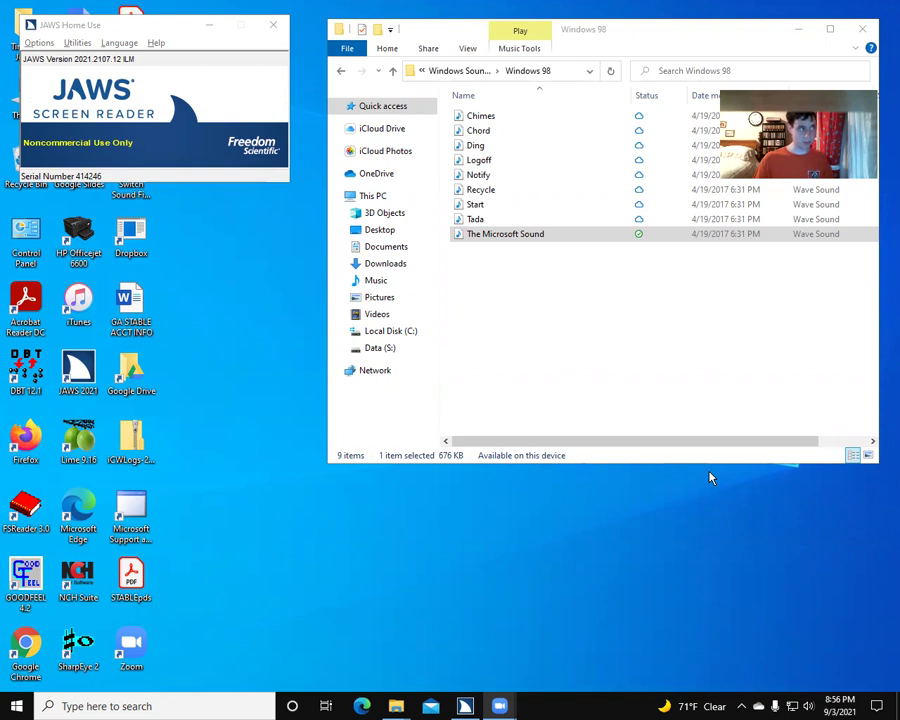
Step: Open iTunes from the desktop and bring its window into focus
key(alt+F4)
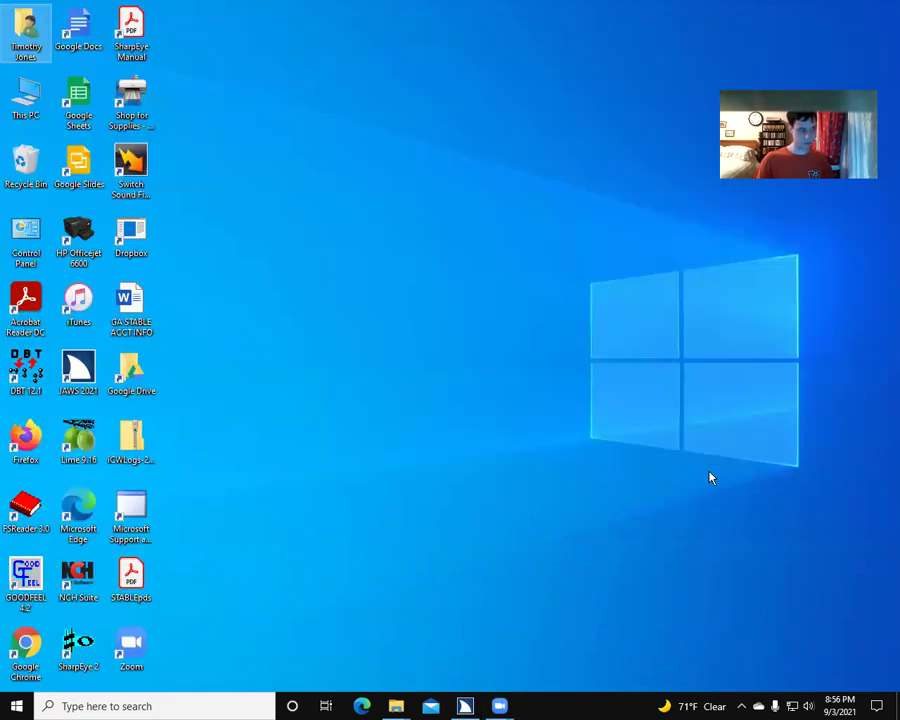
key(XF86AudioRaiseVolume)
key(XF86AudioRaiseVolume)
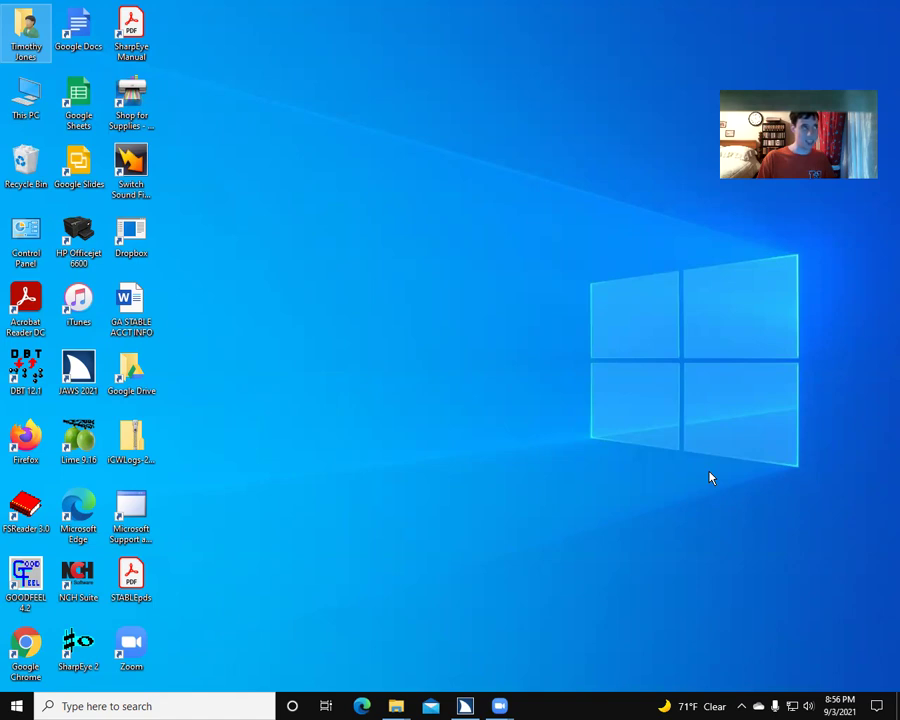
key(i)
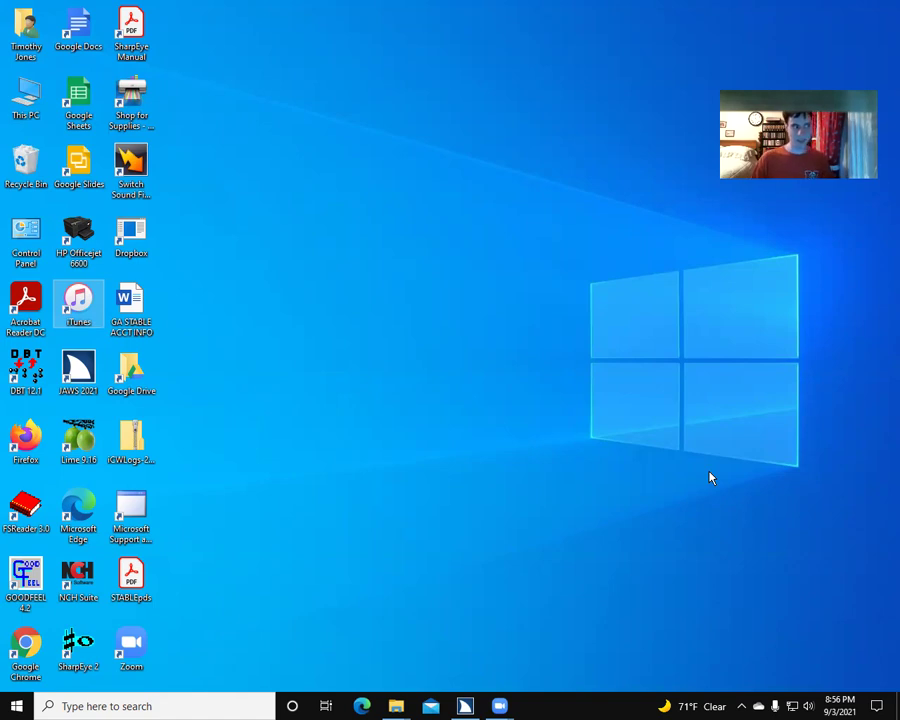
key(Return)
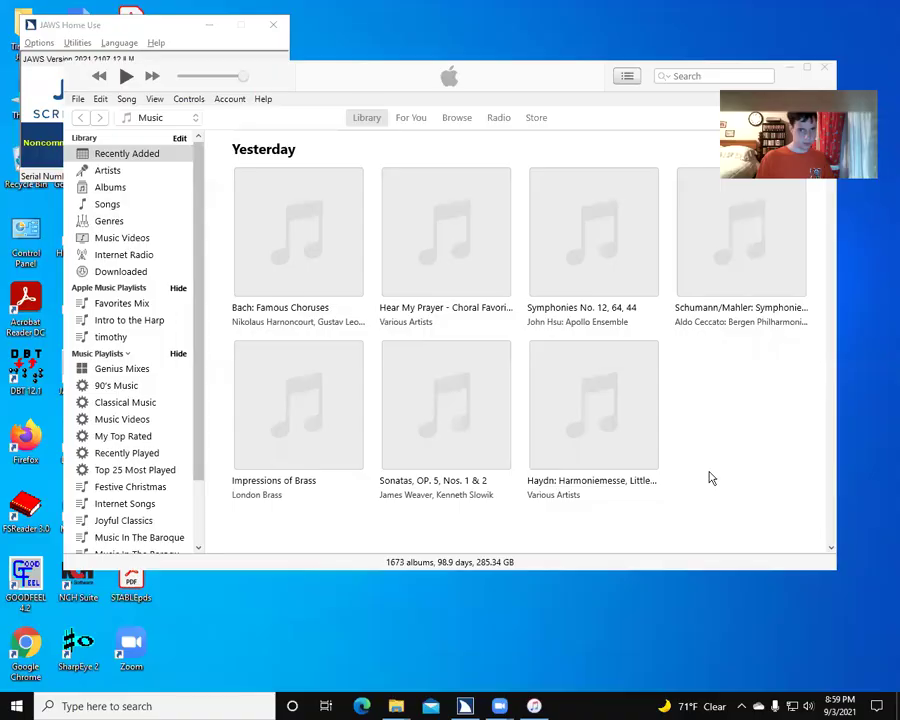
key(alt+Tab)
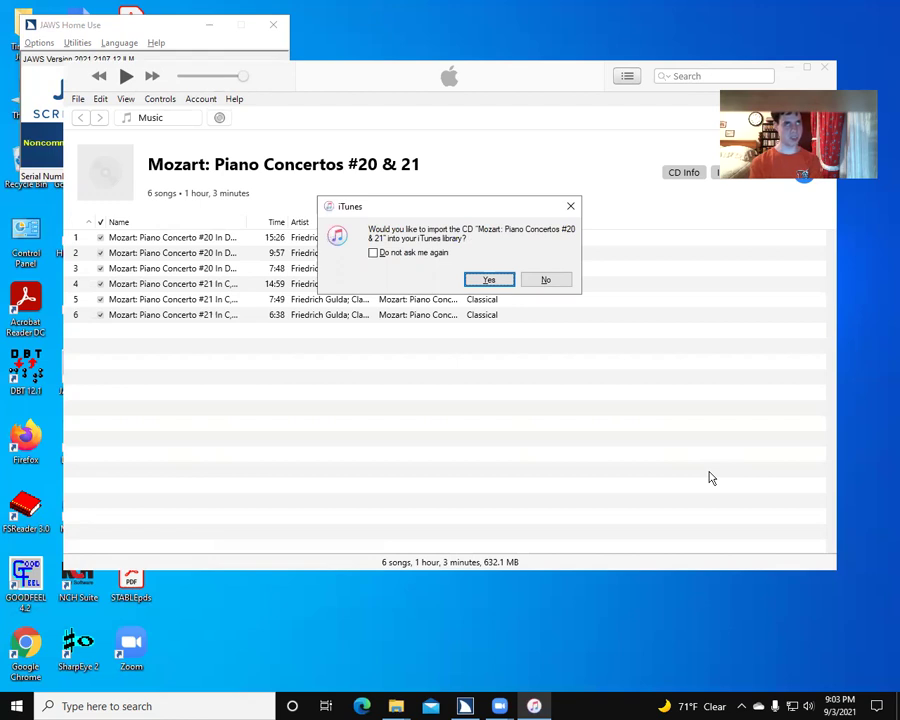
Step: Review the CD import prompt's options and accept importing "Mozart: Piano Concertos #20 & 21" into the iTunes library
key(Tab)
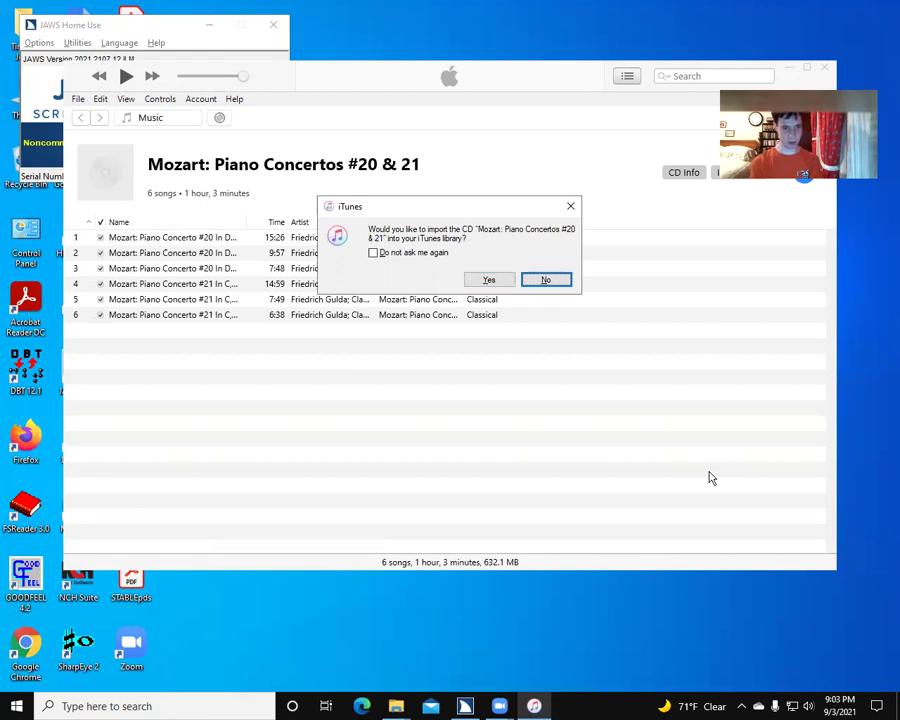
key(Tab)
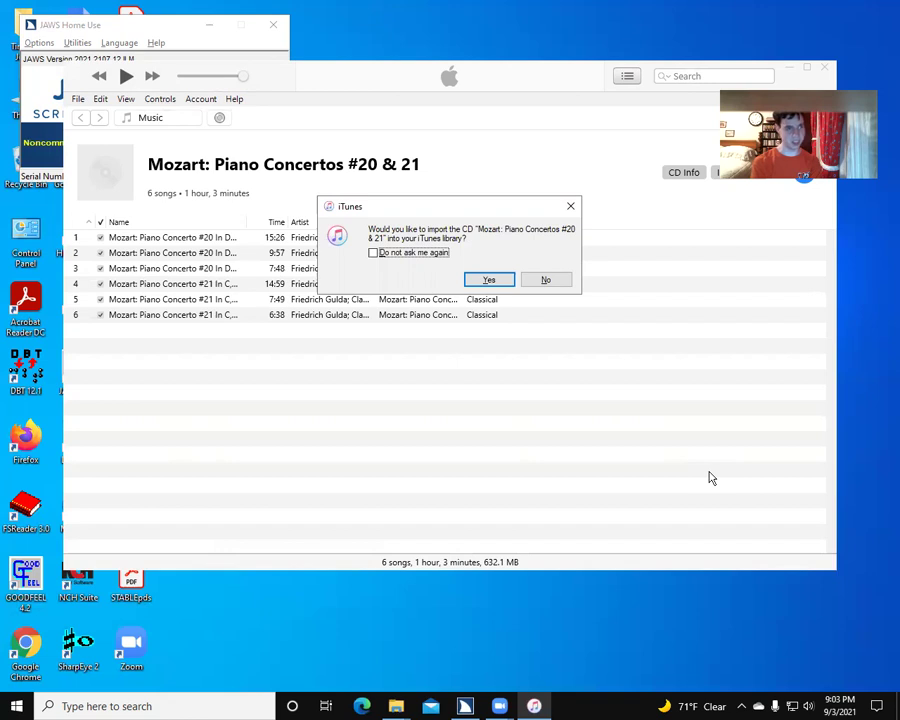
key(Tab)
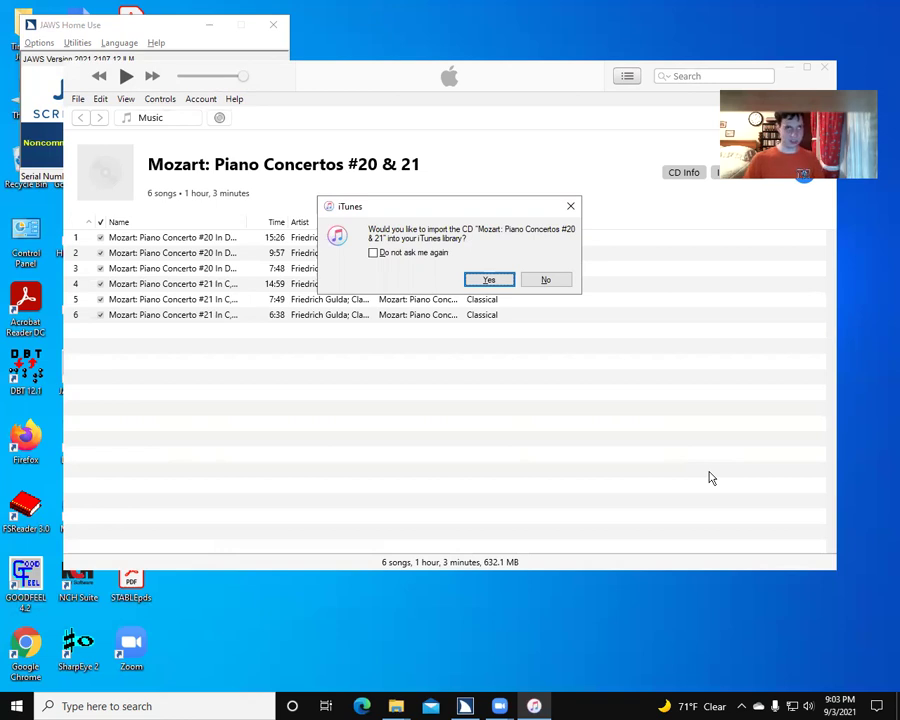
key(Return)
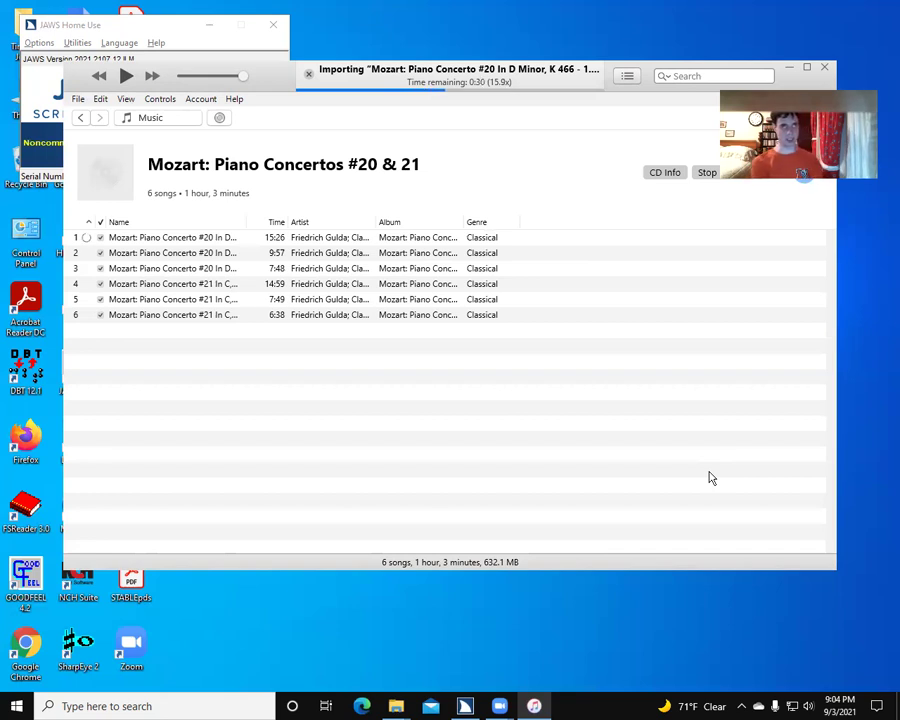
Step: Examine the playback controls, search field, album heading, song summary and import progress while the Mozart CD is importing
key(Tab)
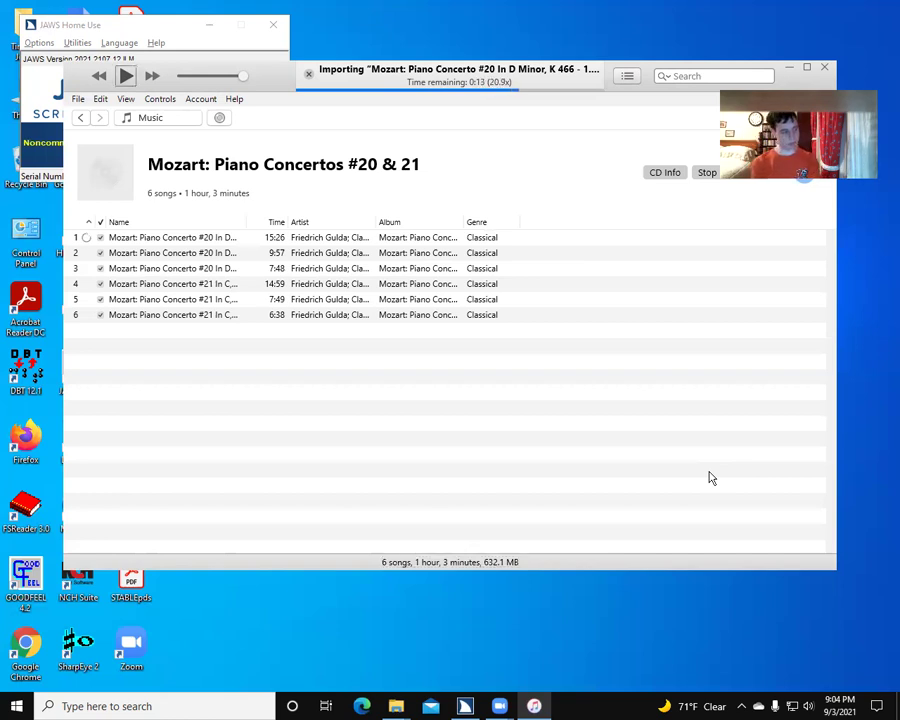
key(Tab)
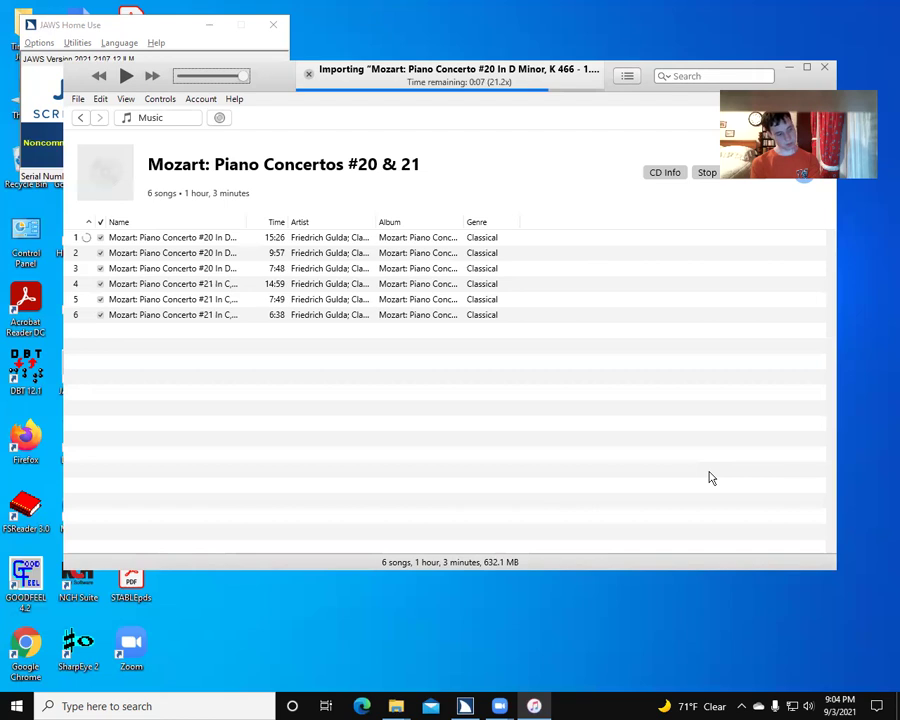
key(Tab)
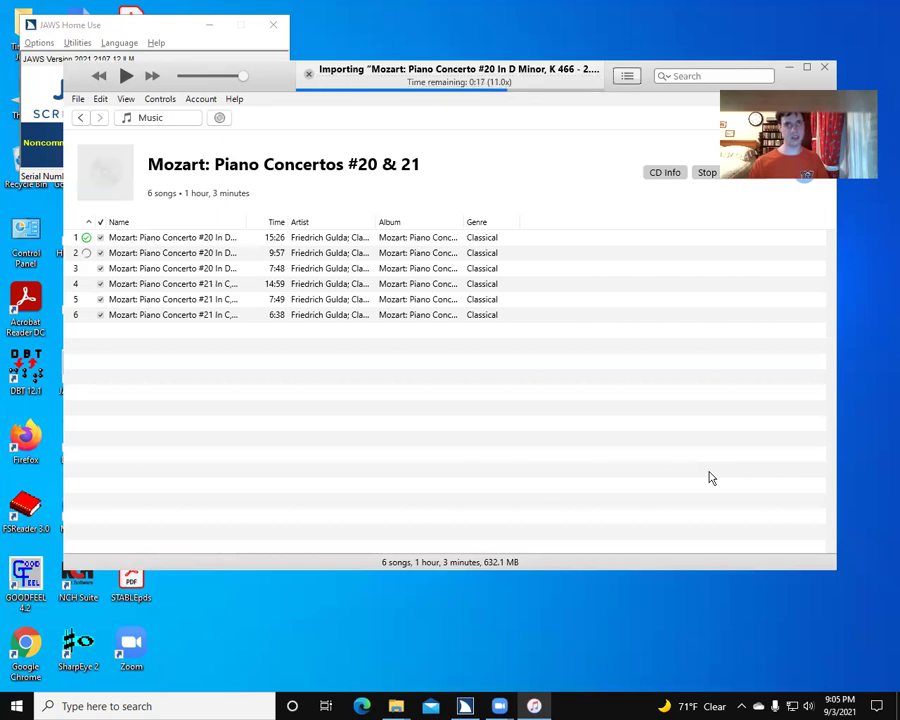
key(ctrl+f)
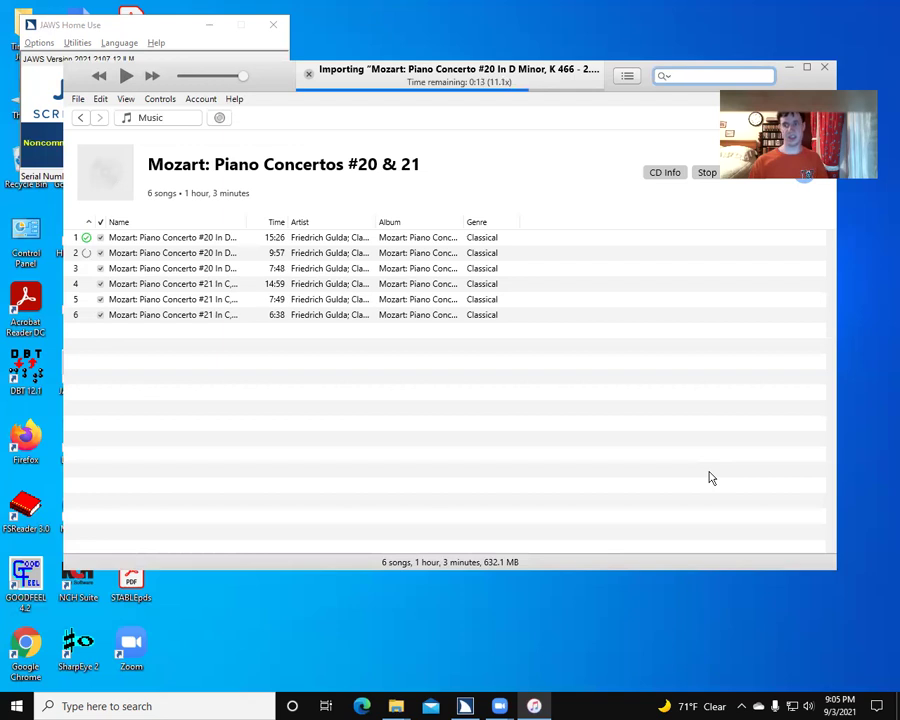
key(Tab)
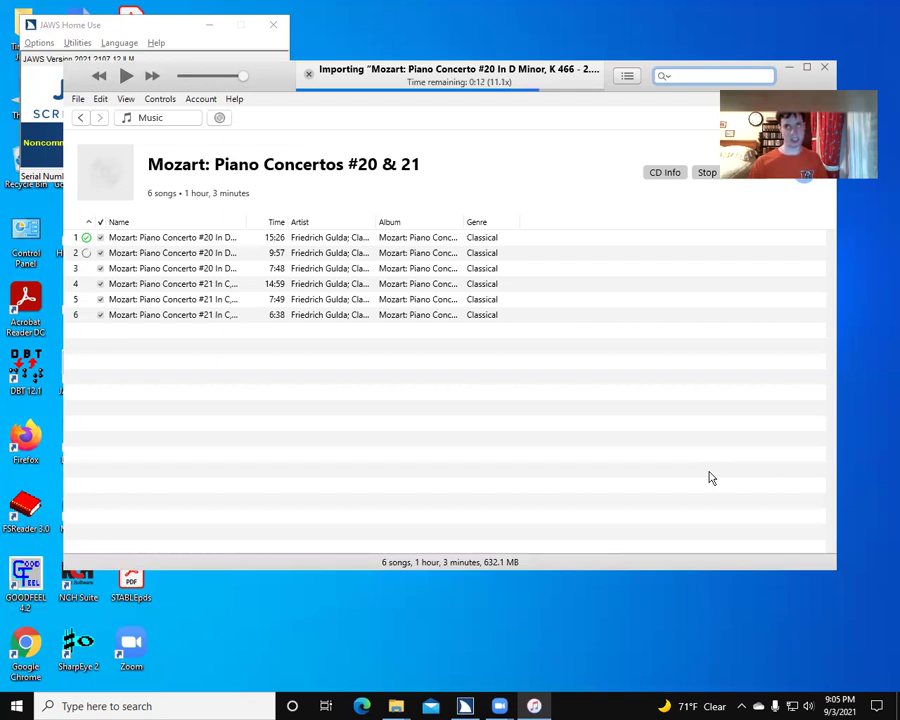
key(Tab)
key(Tab)
key(Tab)
key(Tab)
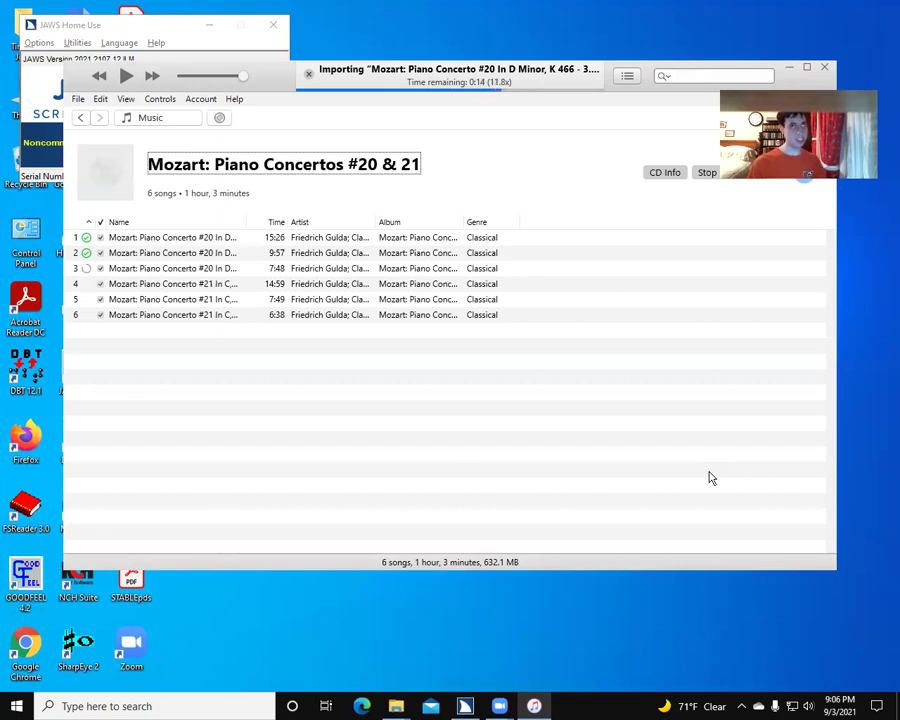
key(Tab)
key(Tab)
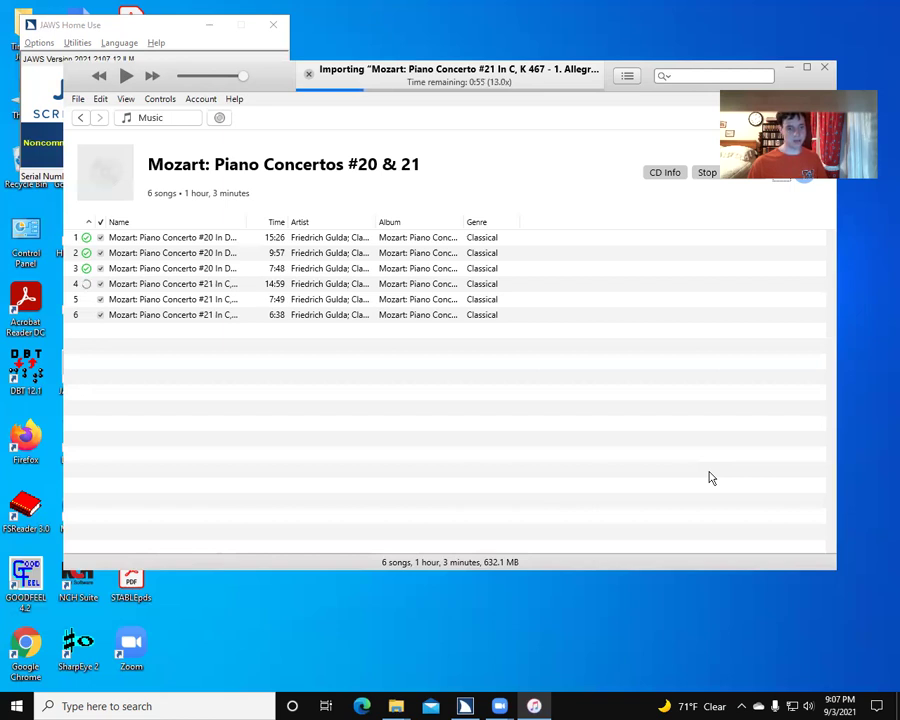
key(Tab)
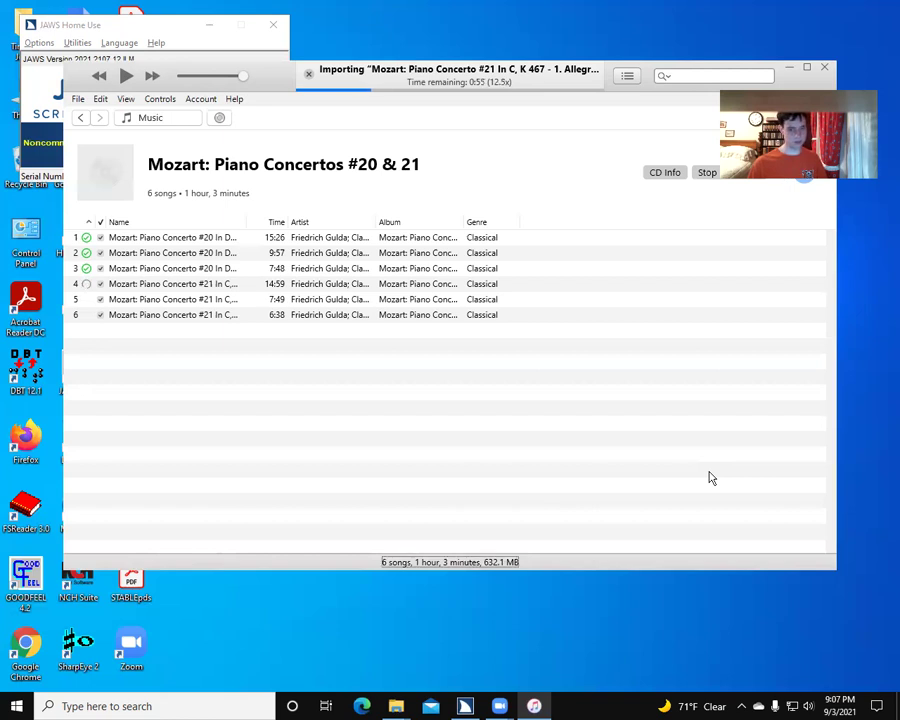
key(Tab)
key(Tab)
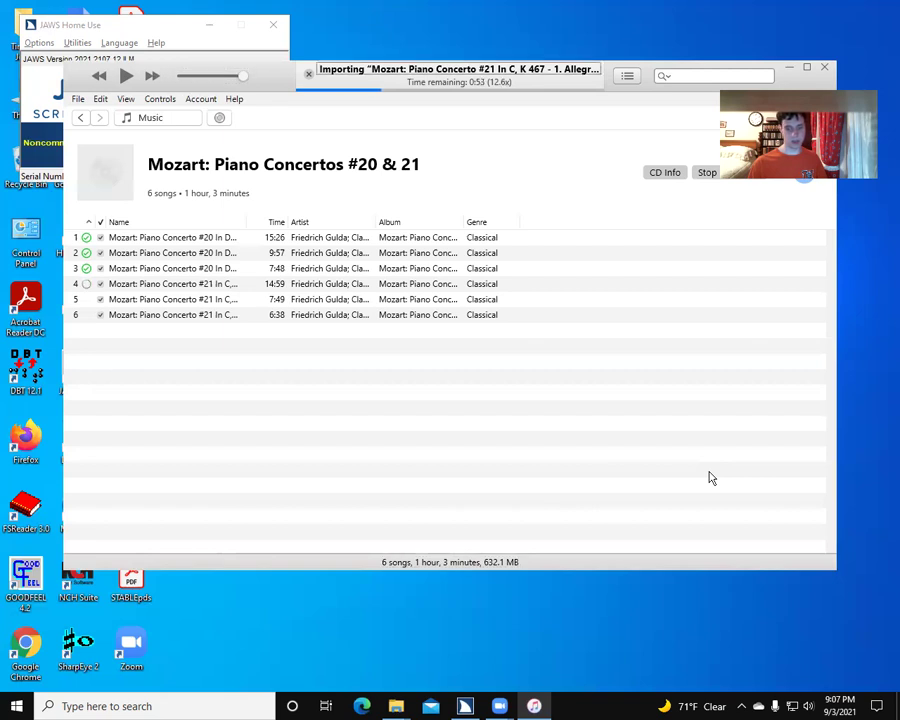
key(Tab)
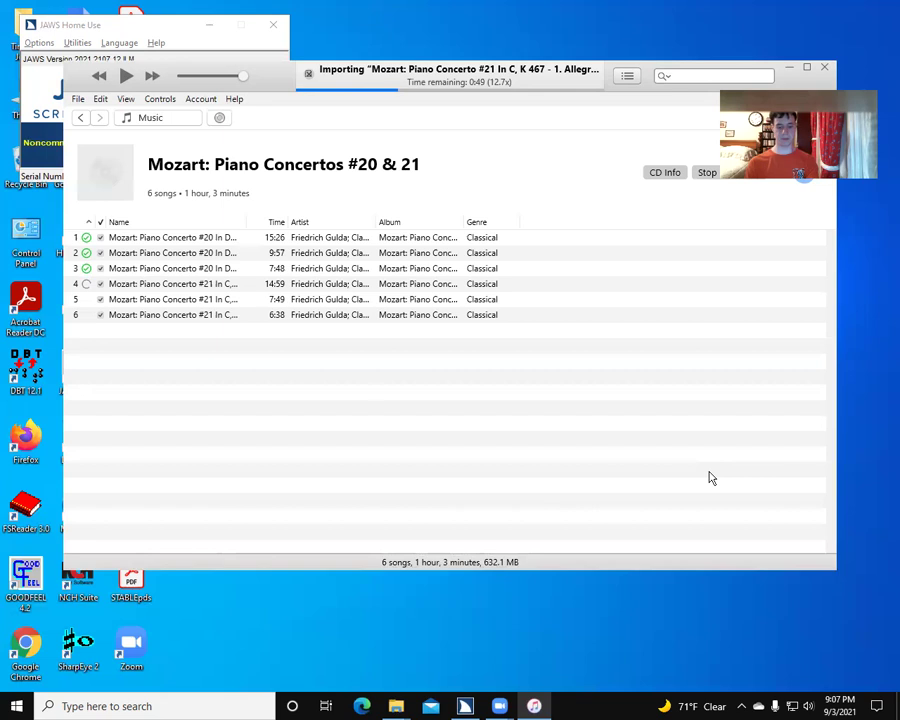
key(shift+Tab)
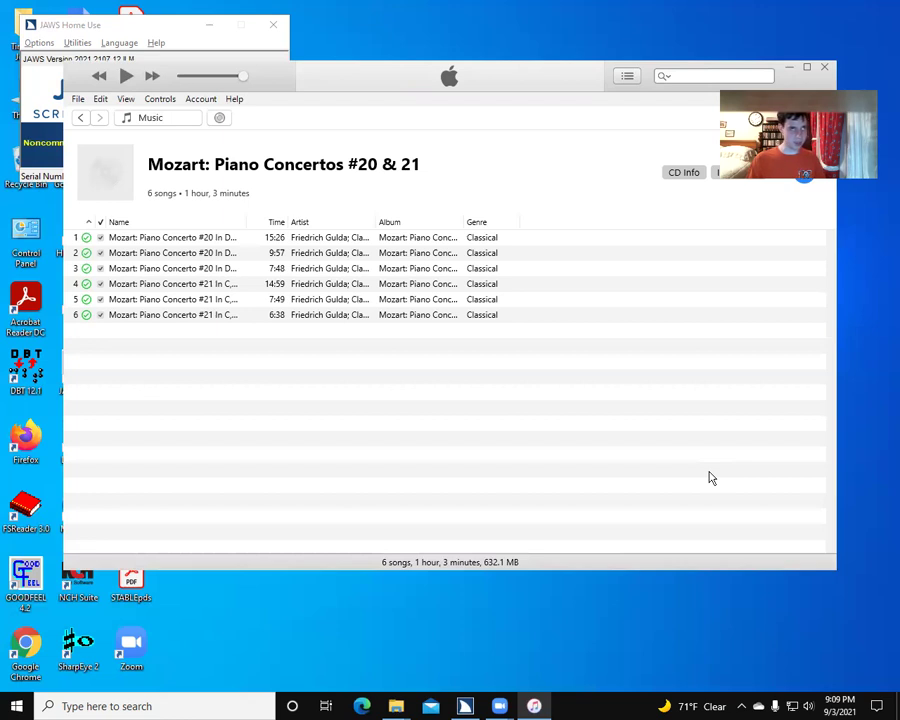
Step: Review the Mozart CD's track list from the first track to the last
key(Tab)
key(Tab)
key(Tab)
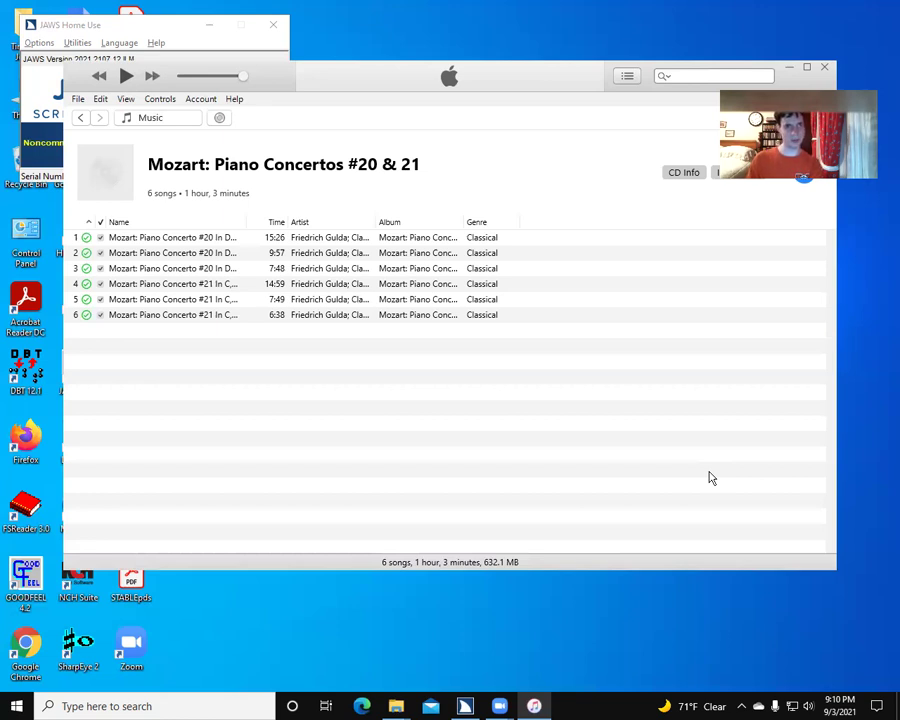
key(Down)
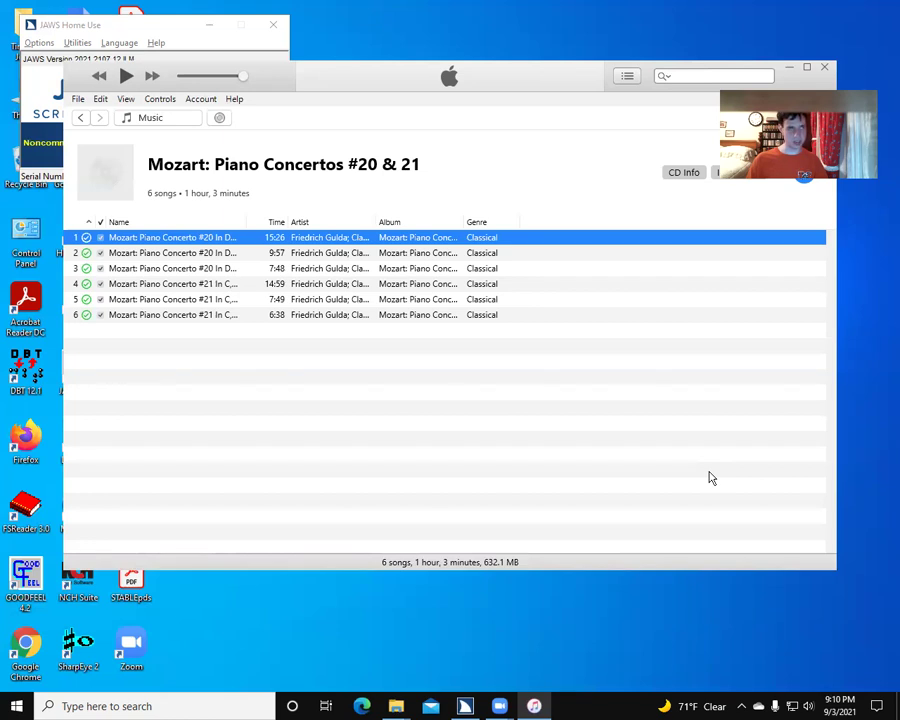
key(End)
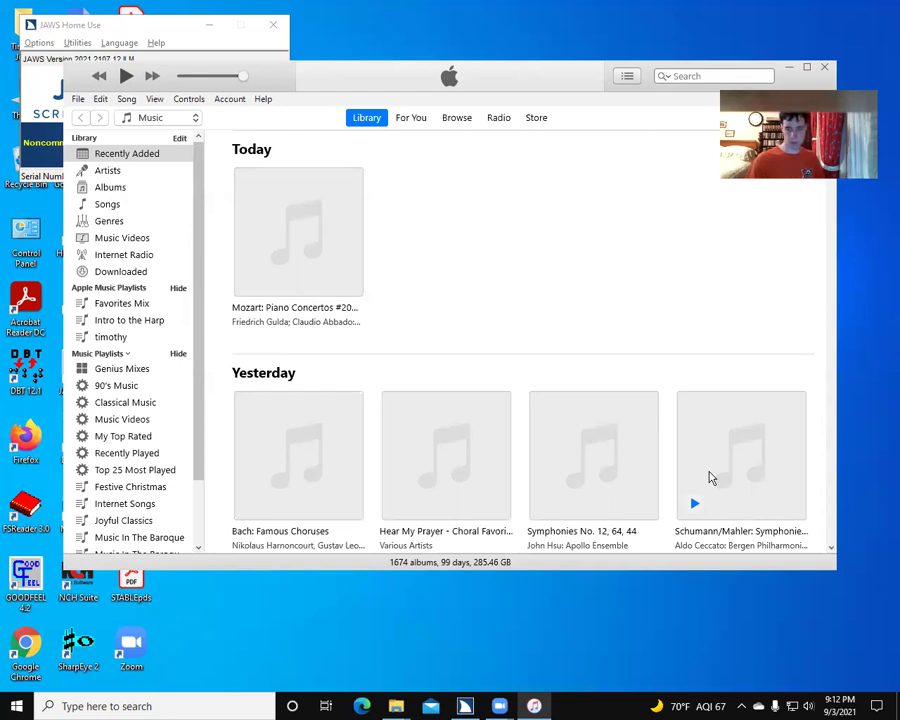
key(alt+Tab)
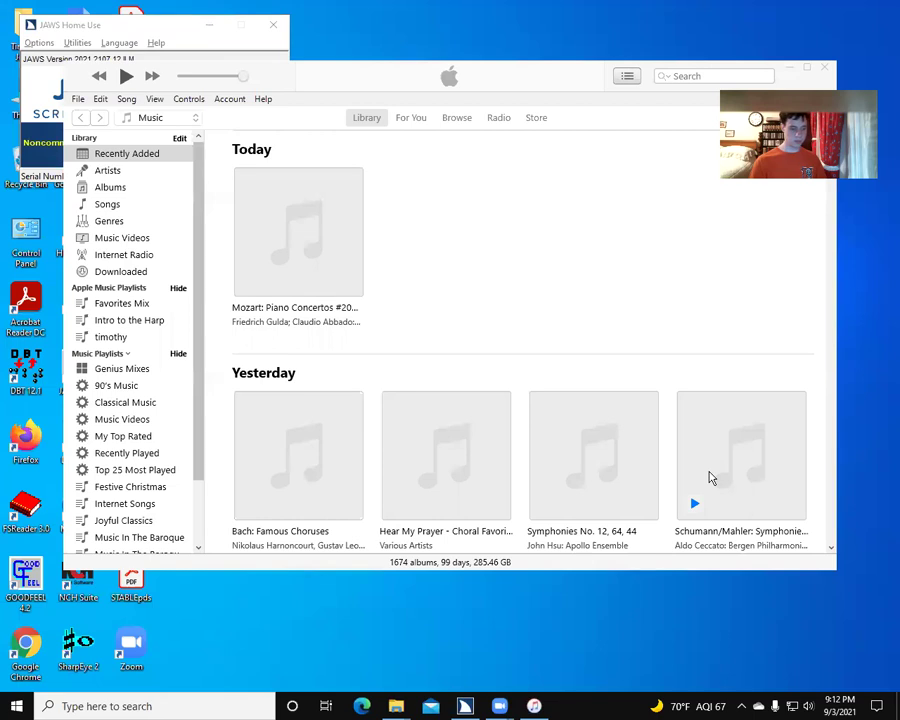
key(alt+Tab)
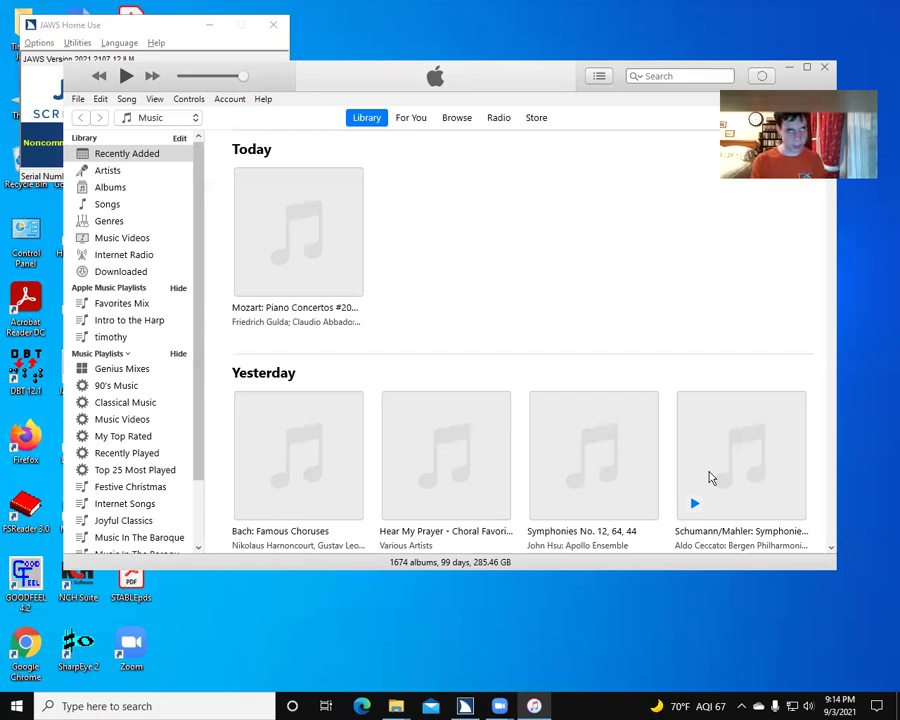
key(Down)
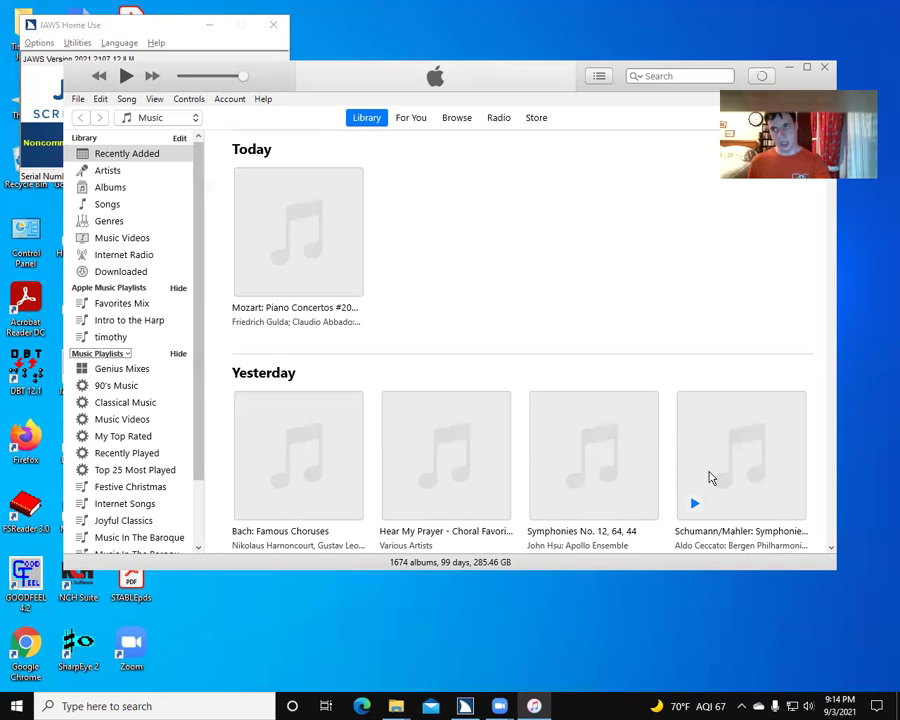
key(shift+Tab)
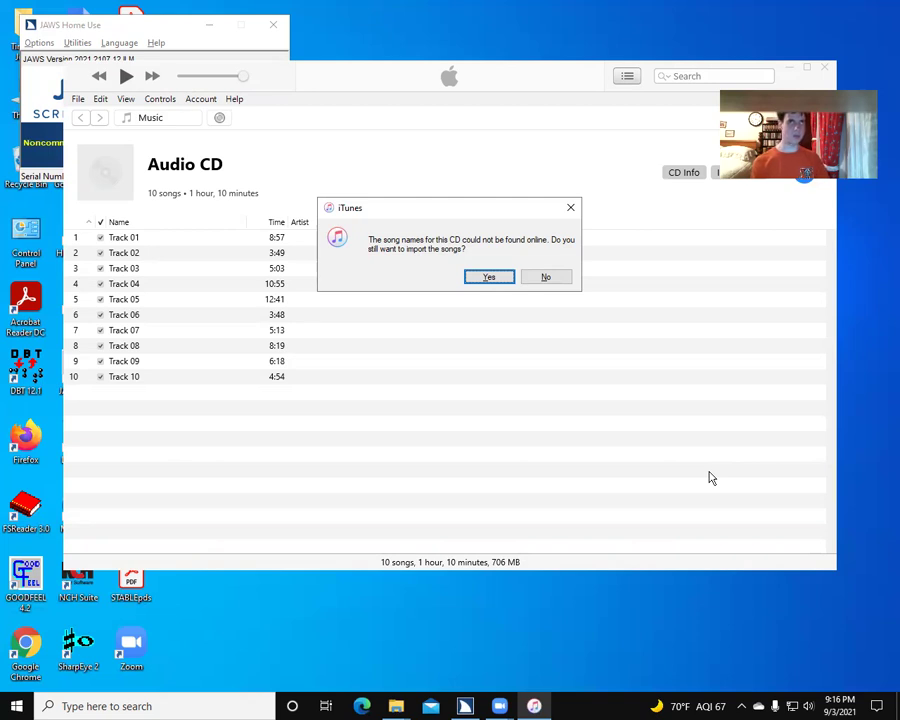
Step: Decline importing the songs of the audio CD that has no track names
key(Tab)
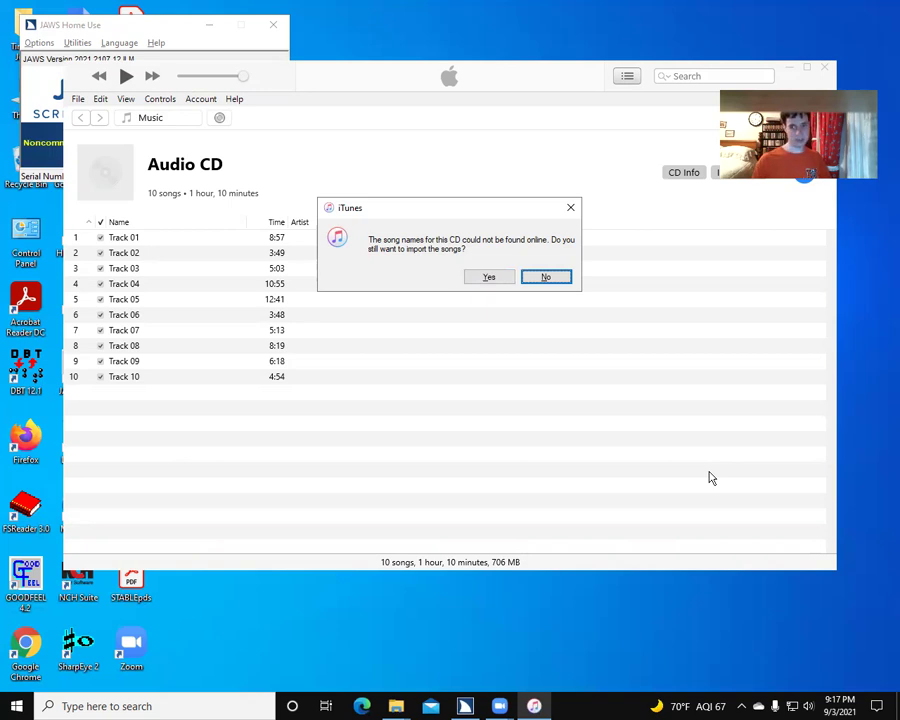
key(Return)
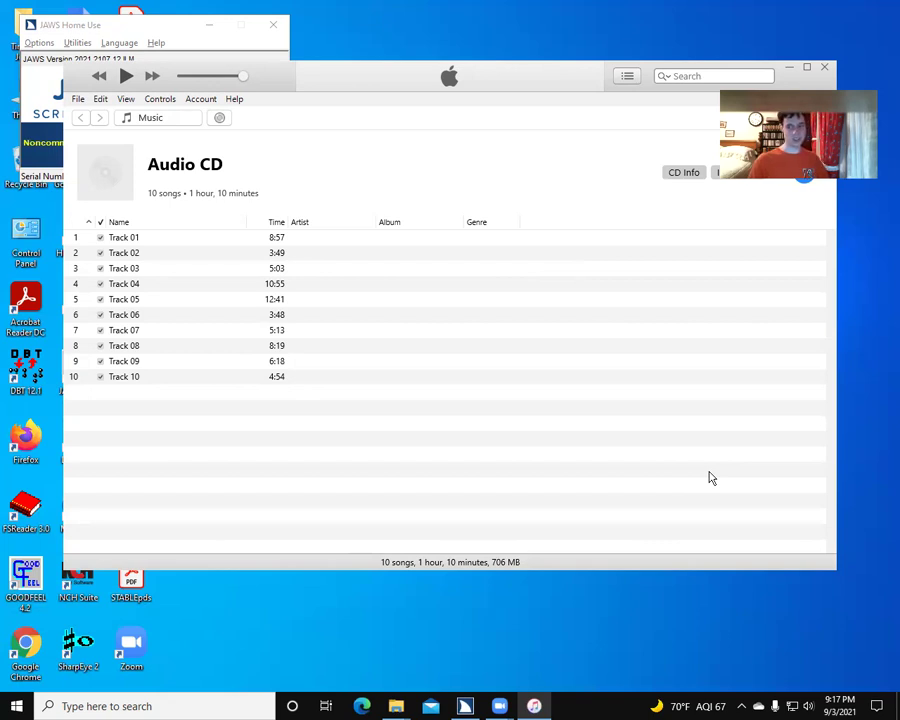
Step: Switch to the Albums folder in File Explorer and open the document "A Tribute To Alfredo Barili" in Word
key(alt+Tab)
key(alt+Tab)
key(alt+Tab)
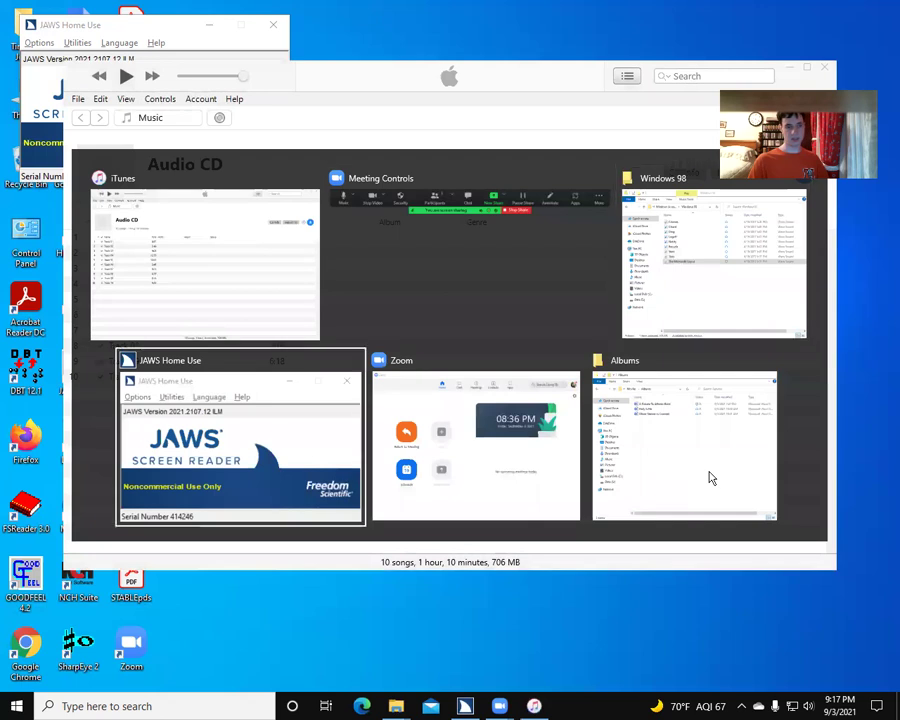
key(alt+Tab)
key(alt+Tab)
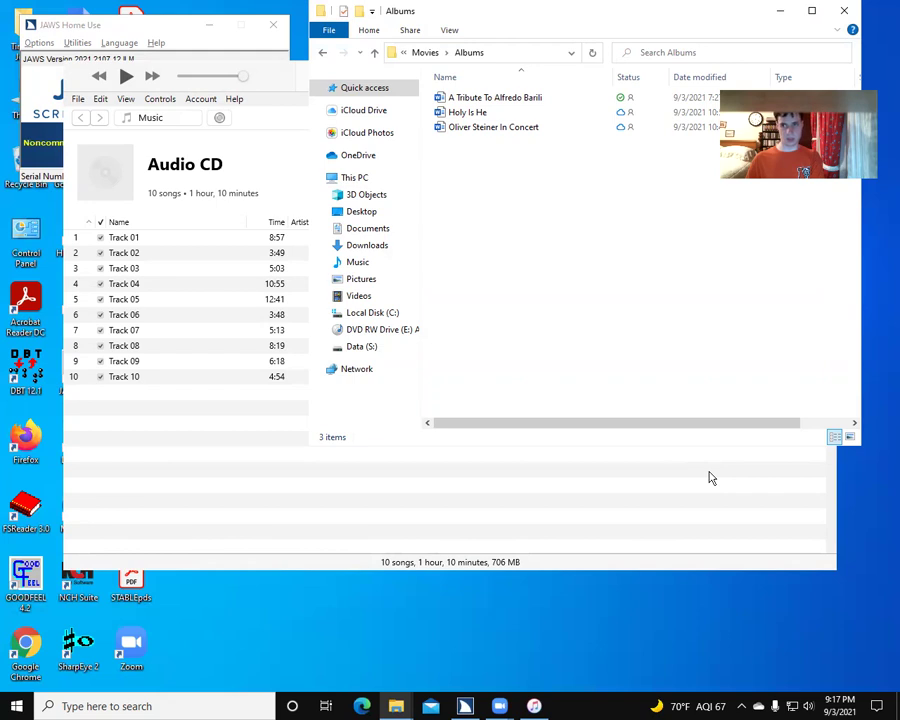
key(End)
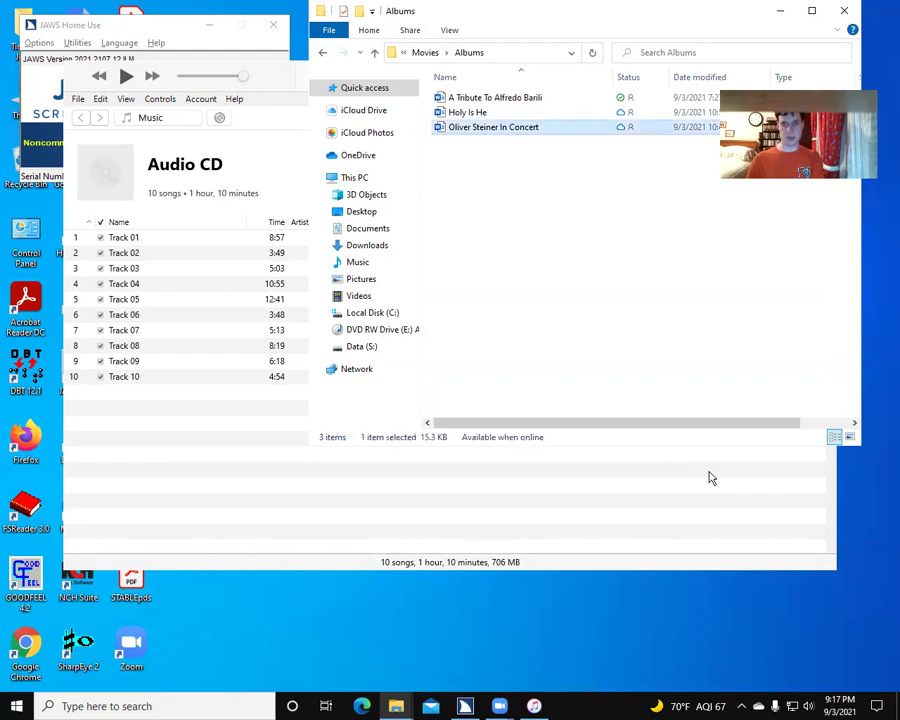
key(Home)
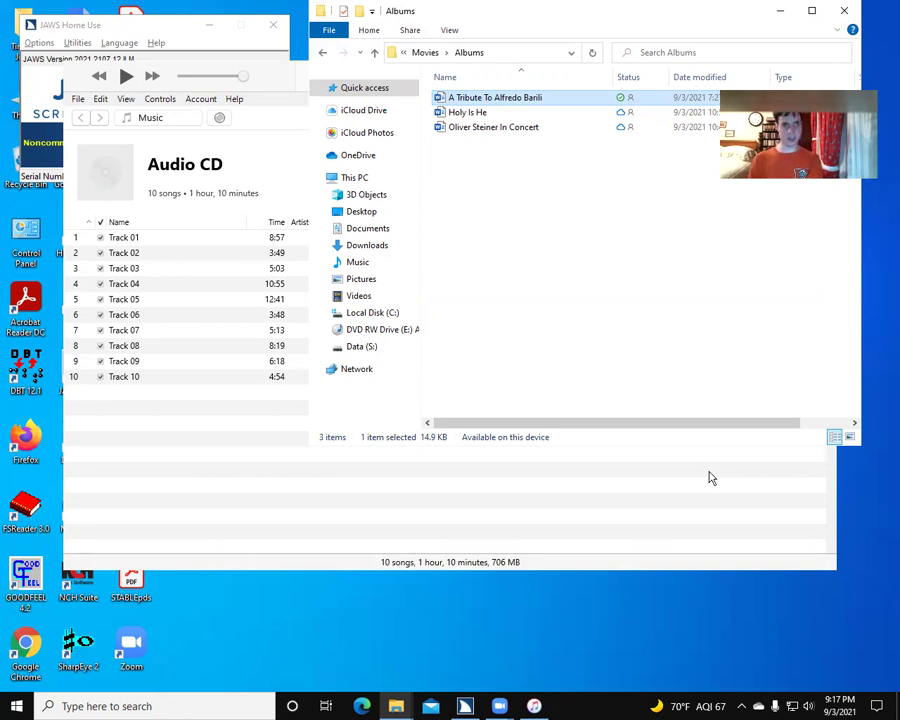
key(Return)
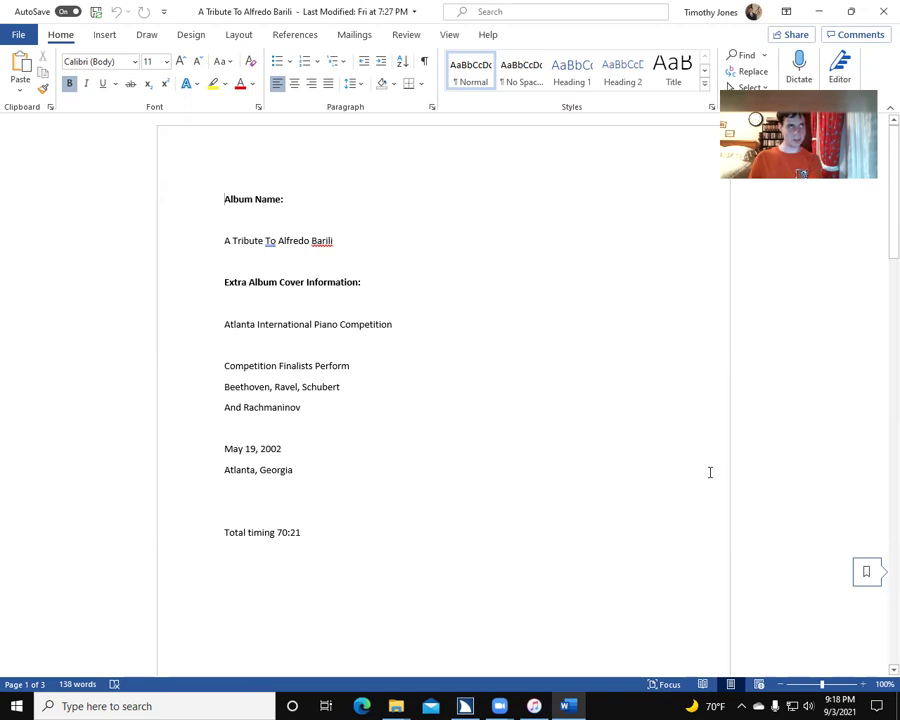
Step: Read the album name and the extra album cover information line by line in the document
key(Down)
key(Down)
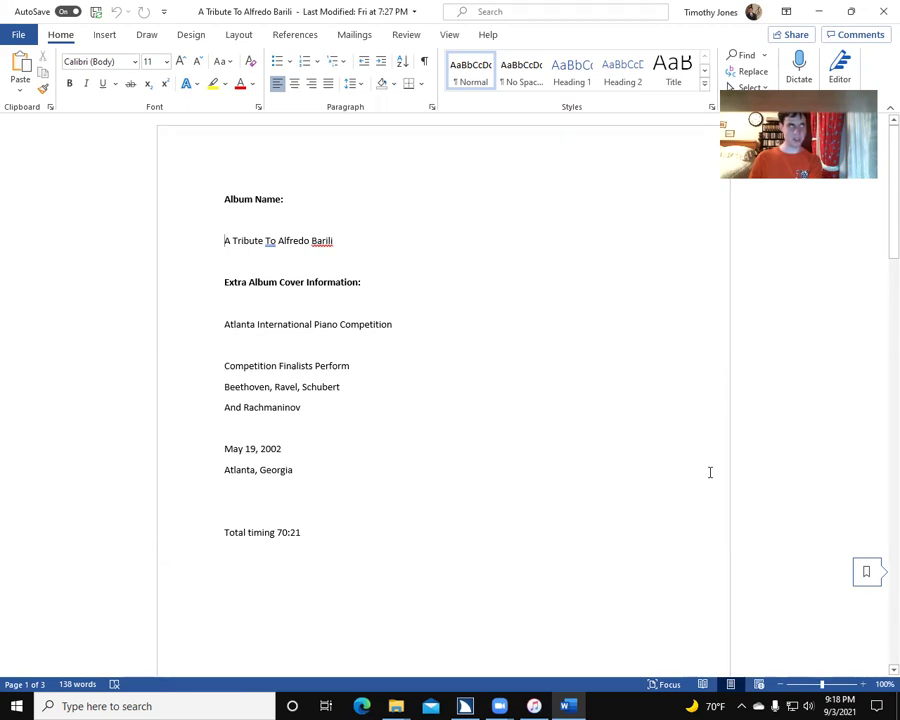
key(Down)
key(Down)
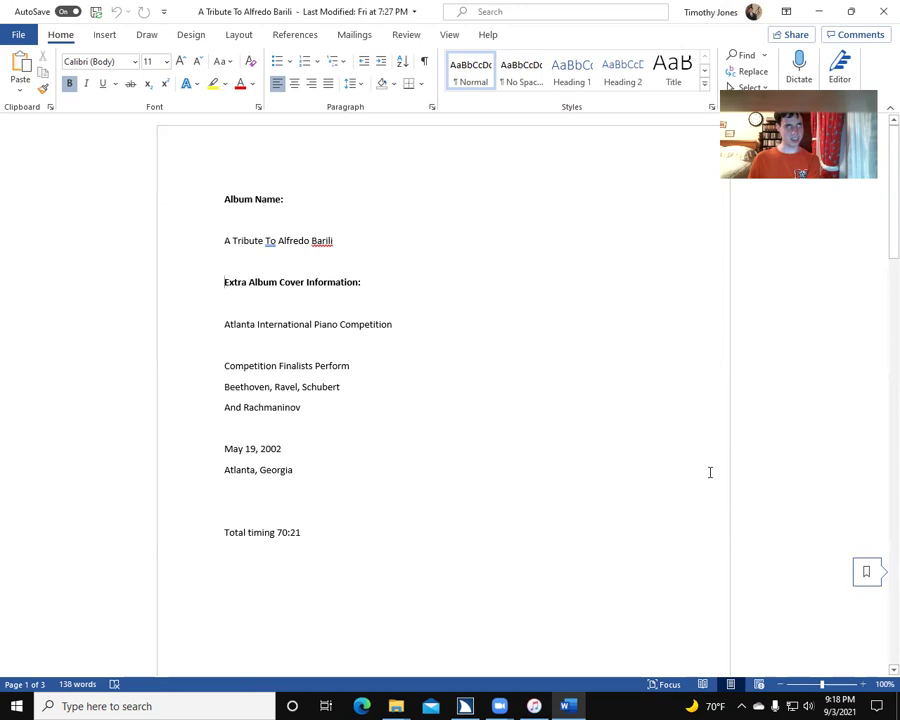
key(Down)
key(Down)
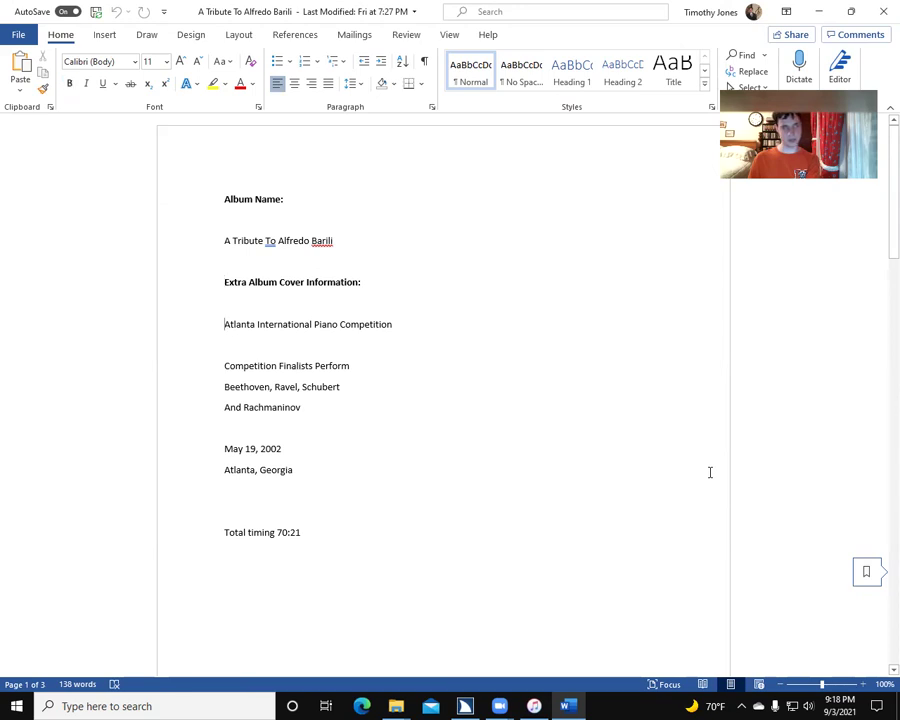
key(Down)
key(Down)
key(Down)
key(Down)
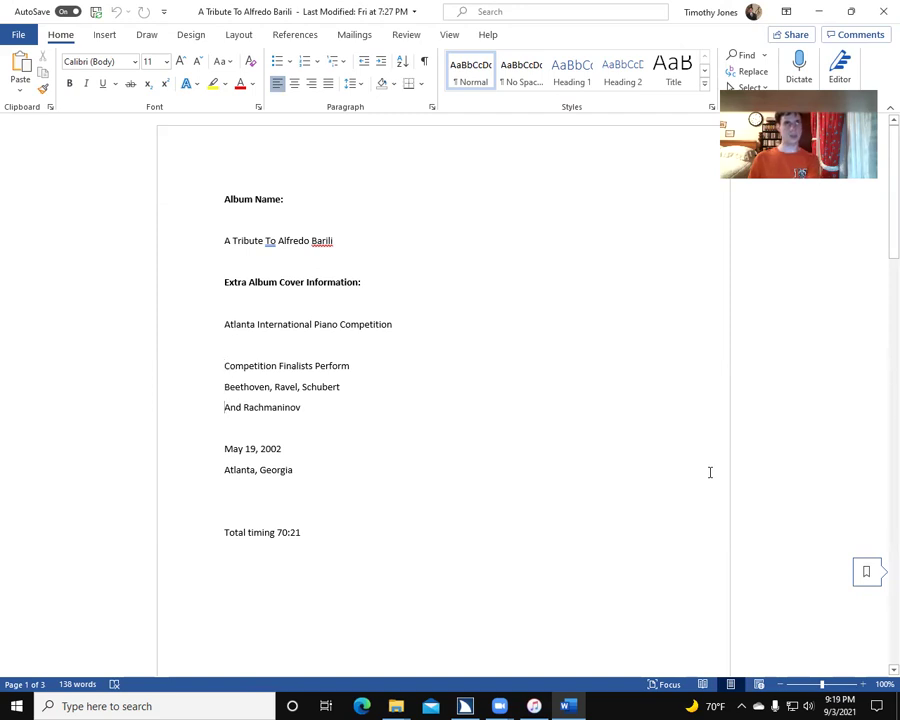